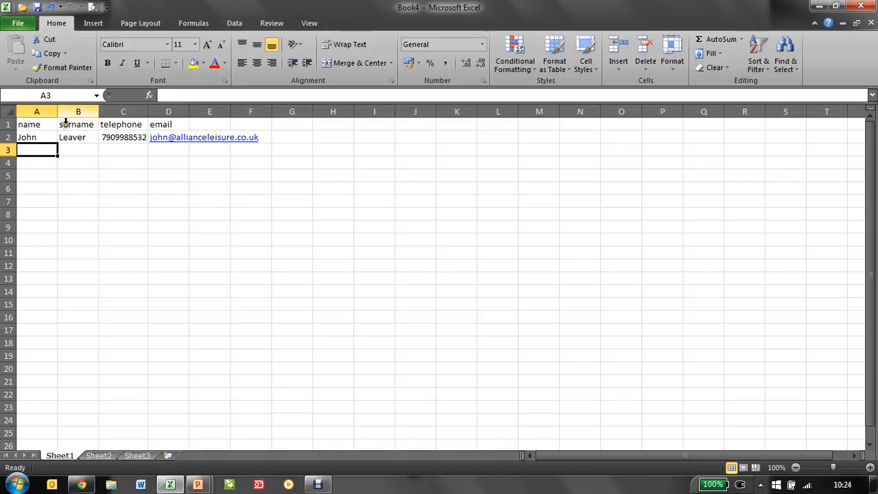
Save the active sheet as a CSV (Comma delimited) file named "test list" in the Databases folder, keeping the CSV format
left_click(18, 23)
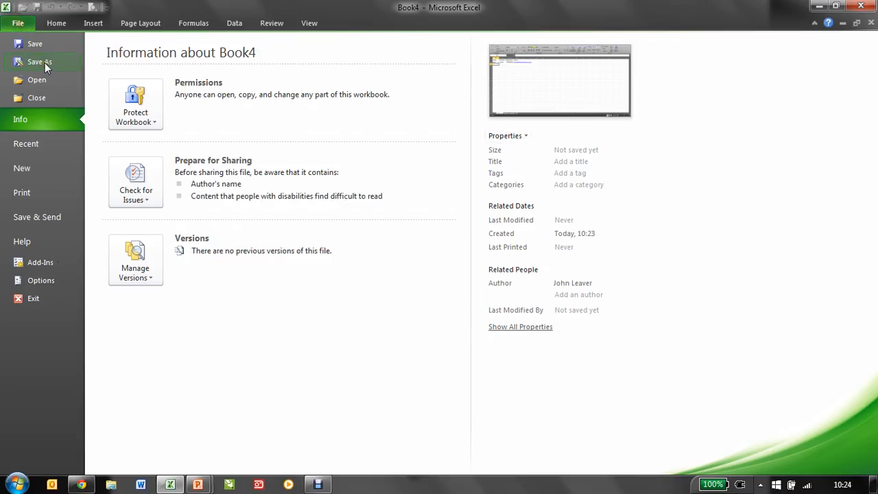
left_click(44, 62)
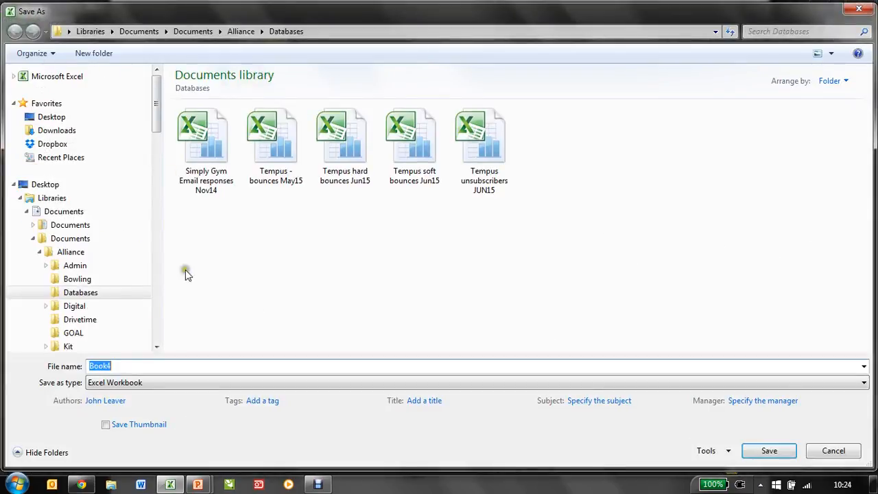
left_click(81, 295)
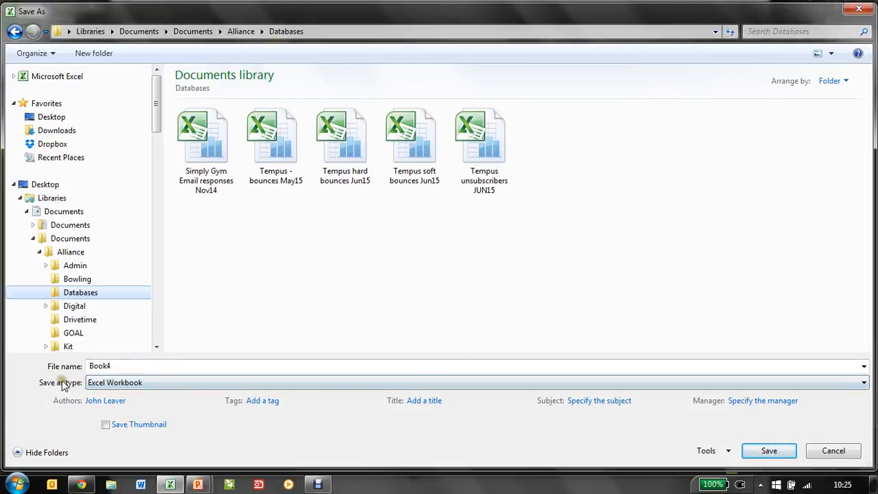
left_click(133, 384)
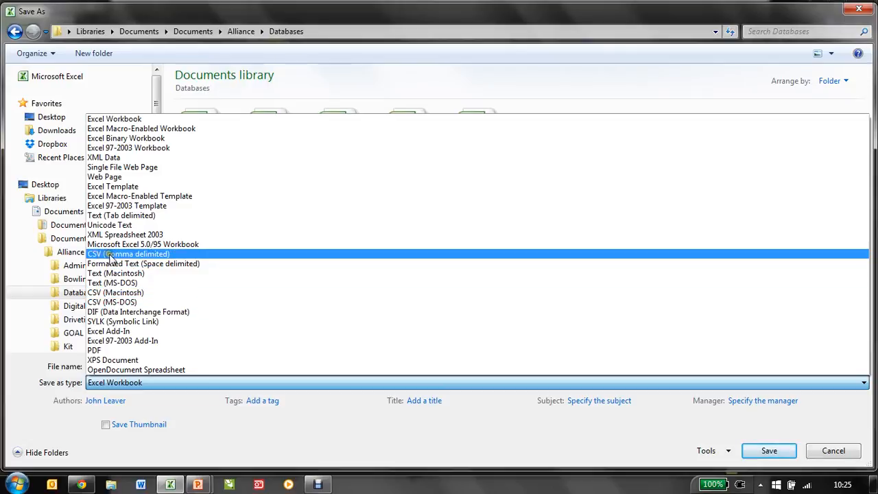
left_click(126, 255)
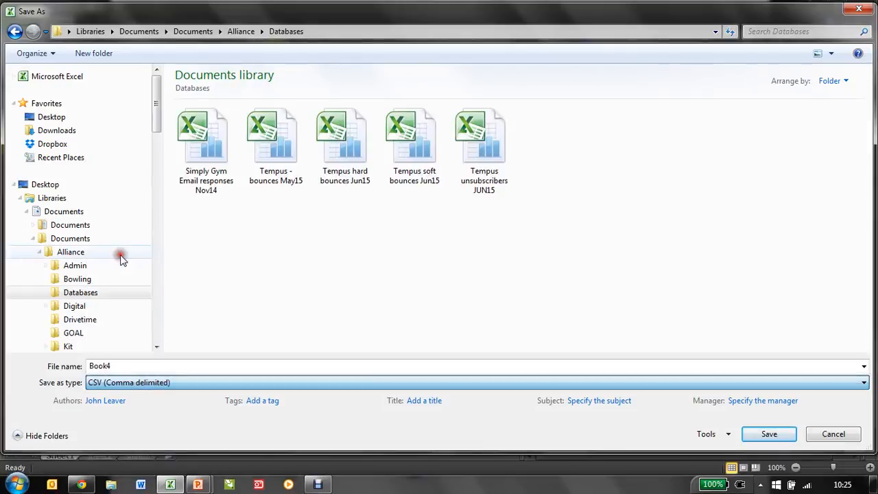
double_click(127, 365)
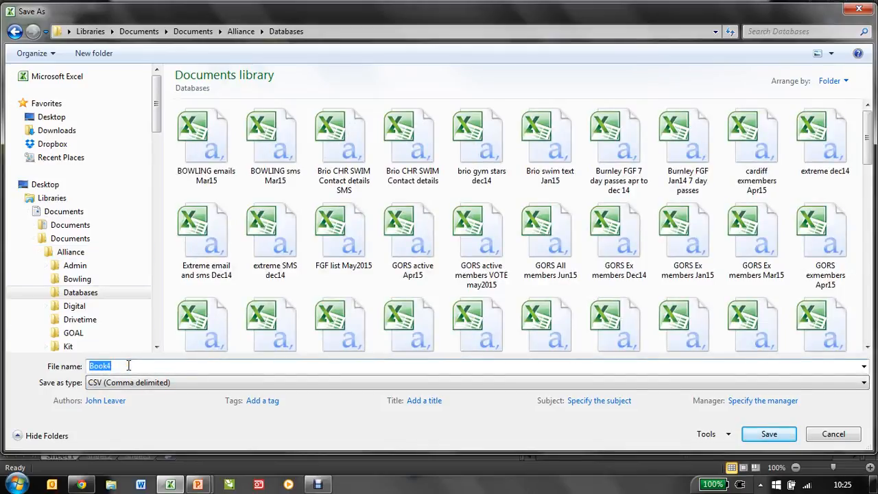
type("test list")
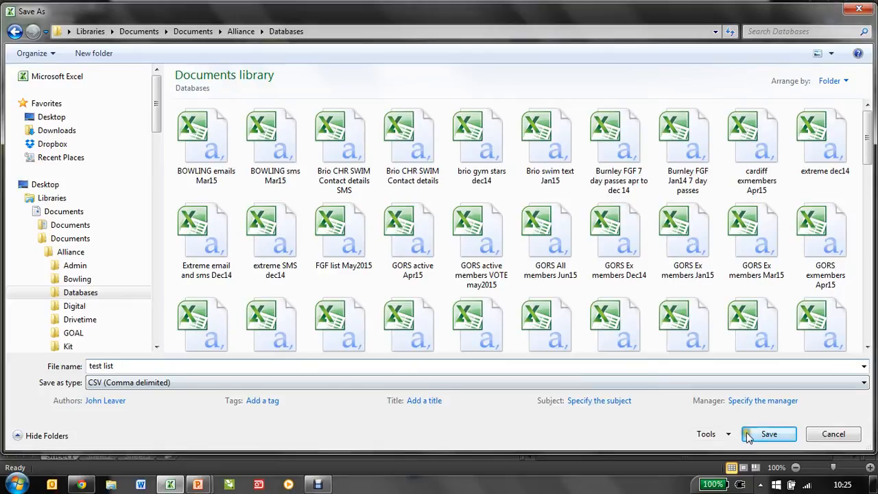
left_click(768, 434)
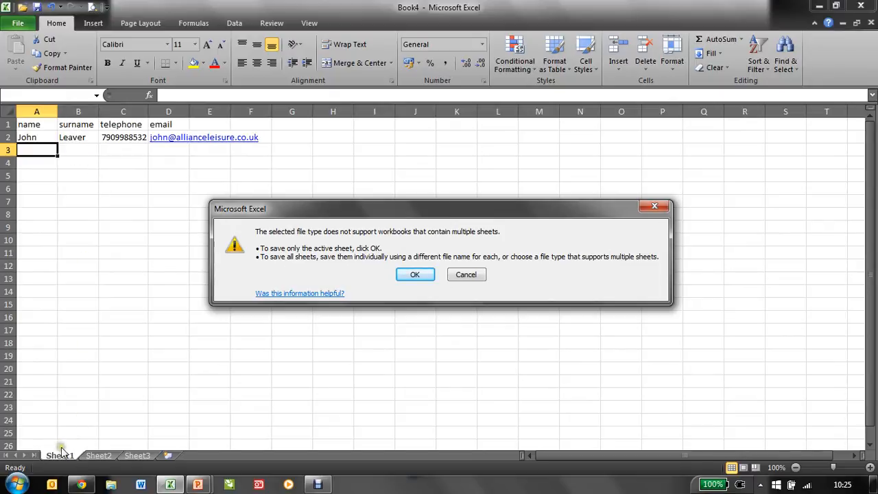
left_click(413, 275)
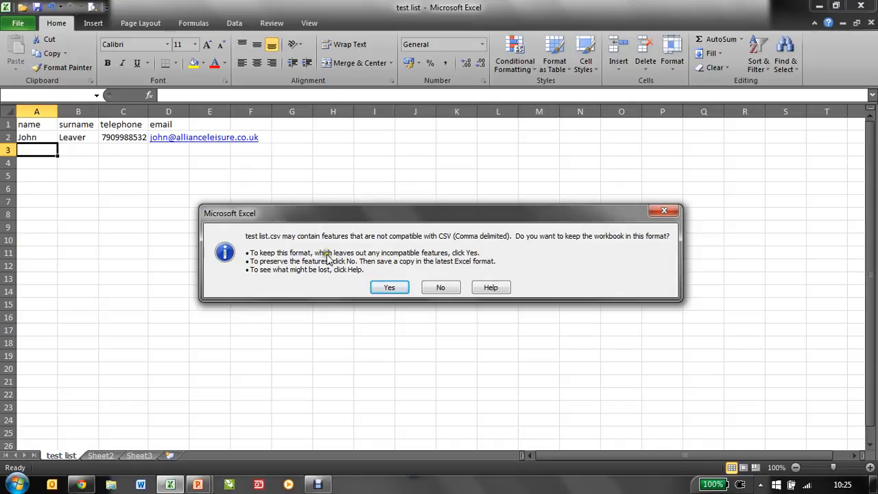
left_click(389, 289)
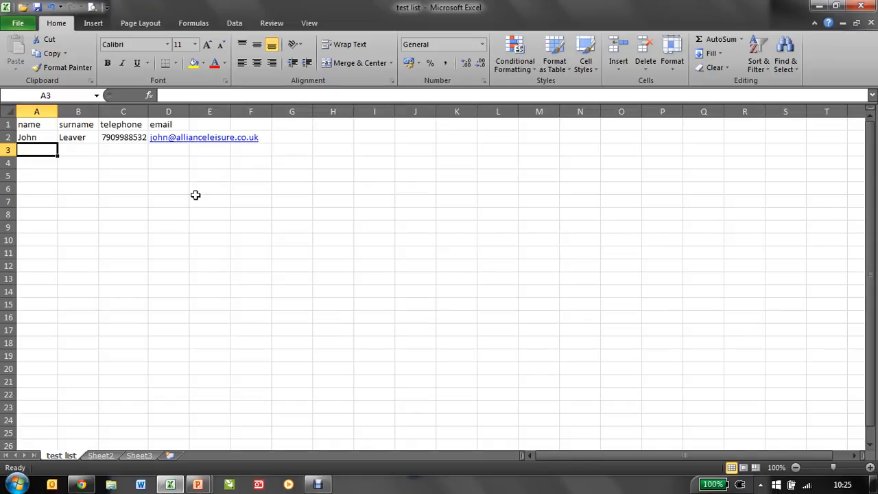
Switch to the Reach site in Chrome and log in with the prefilled credentials
key("alt+Tab")
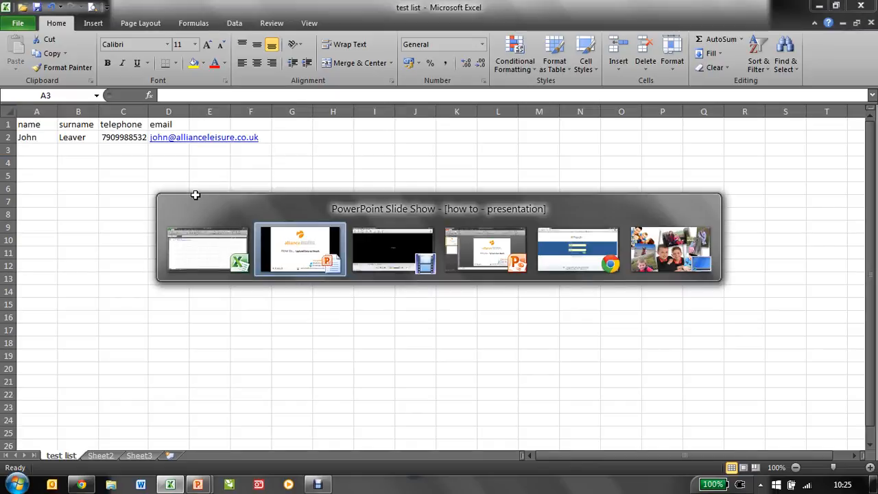
key("alt+Tab")
key("alt+Tab")
key("alt+Tab")
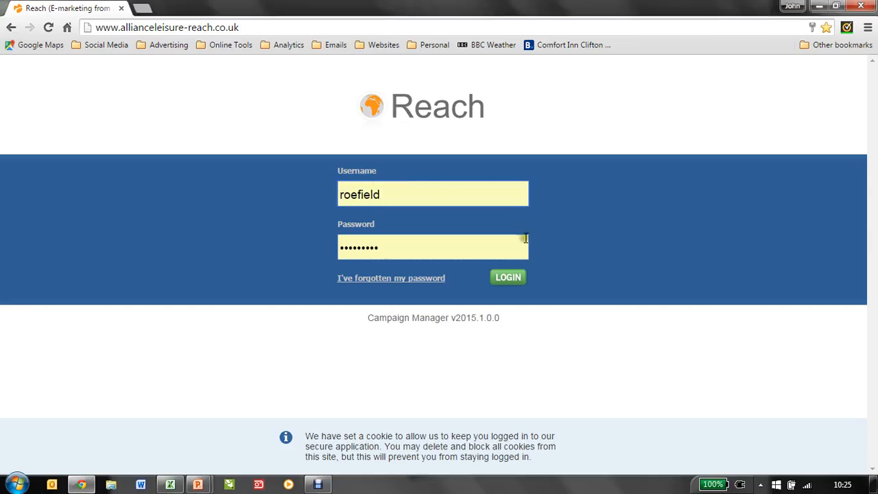
left_click(502, 280)
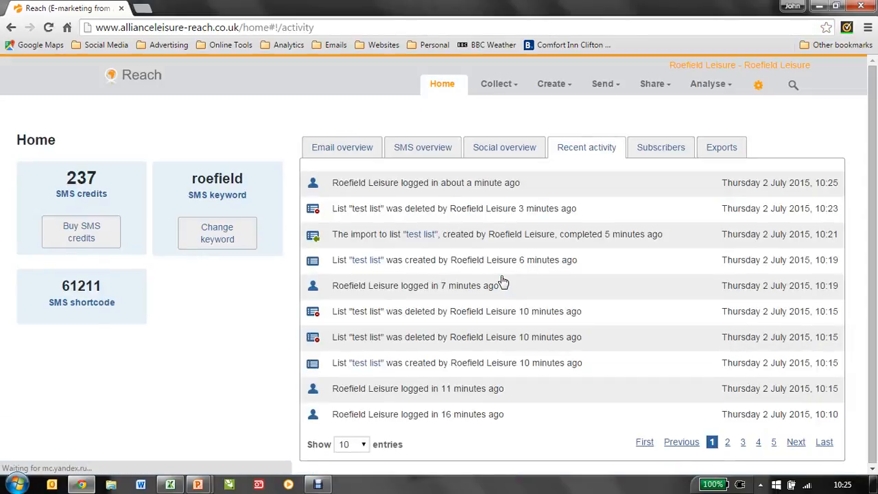
Add a new email list named "test list" to the Default Folder in the Collect area's lists
left_click(497, 85)
left_click(466, 109)
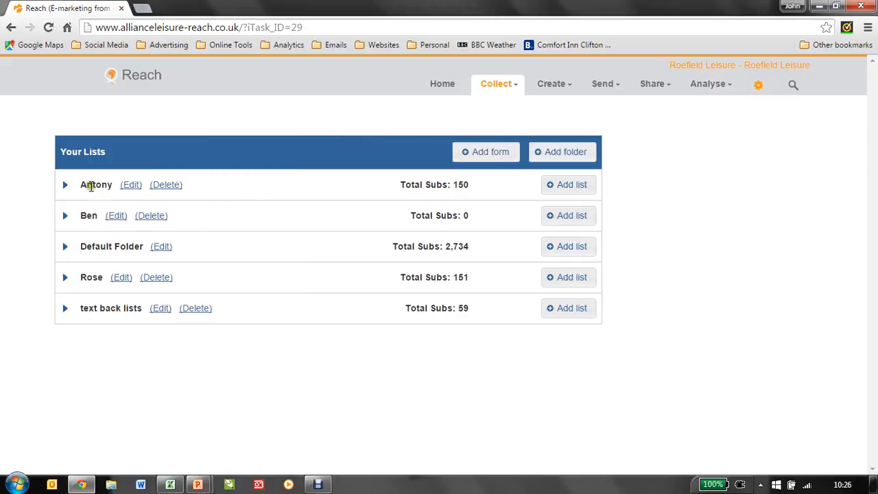
left_click(64, 247)
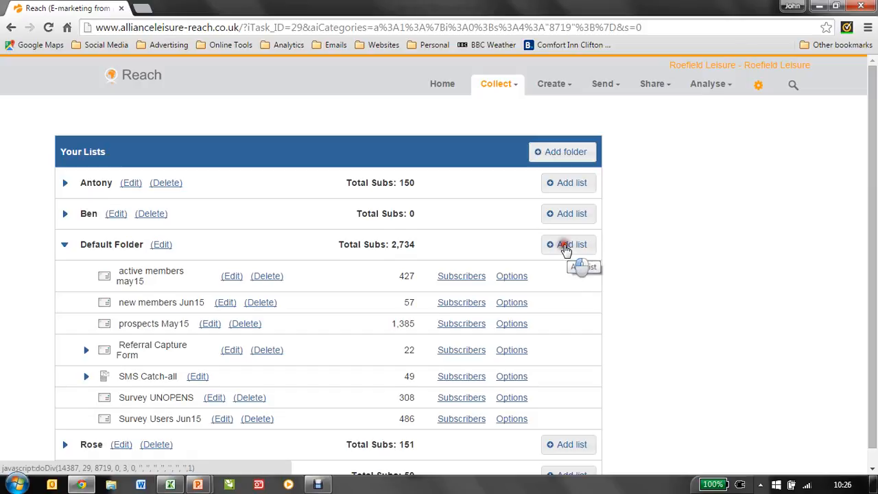
left_click(566, 247)
type("test l")
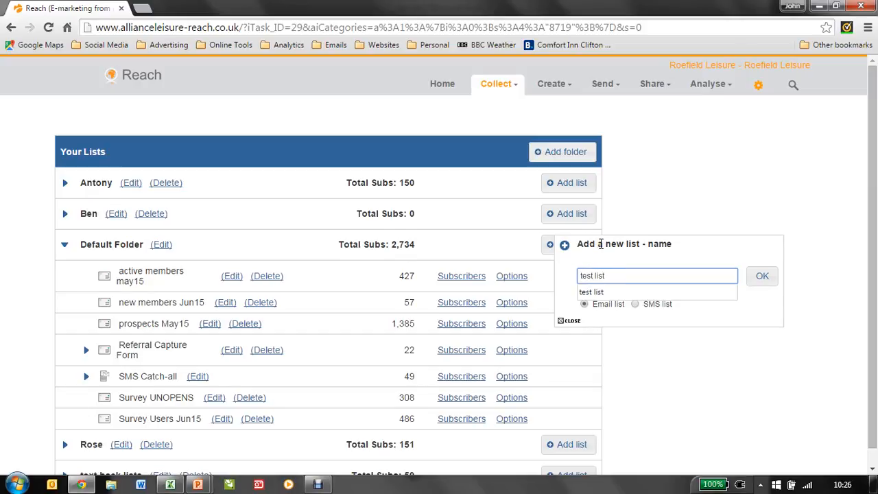
type("ist")
left_click(624, 248)
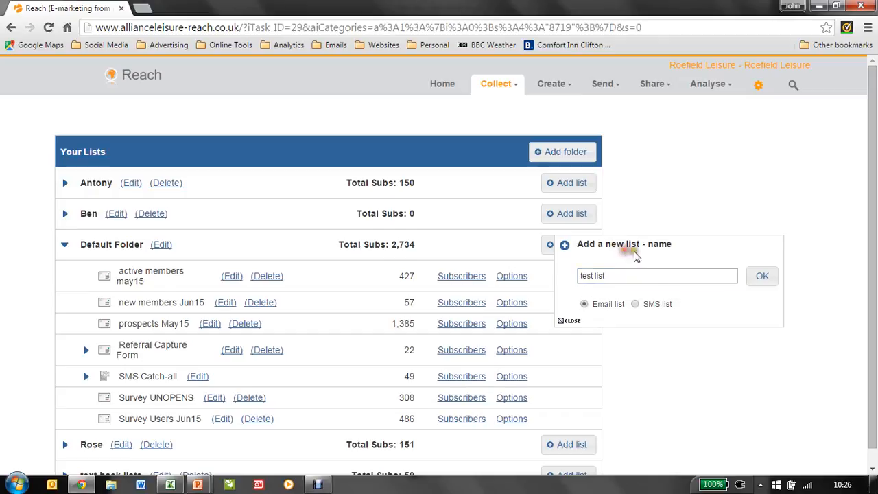
left_click(765, 277)
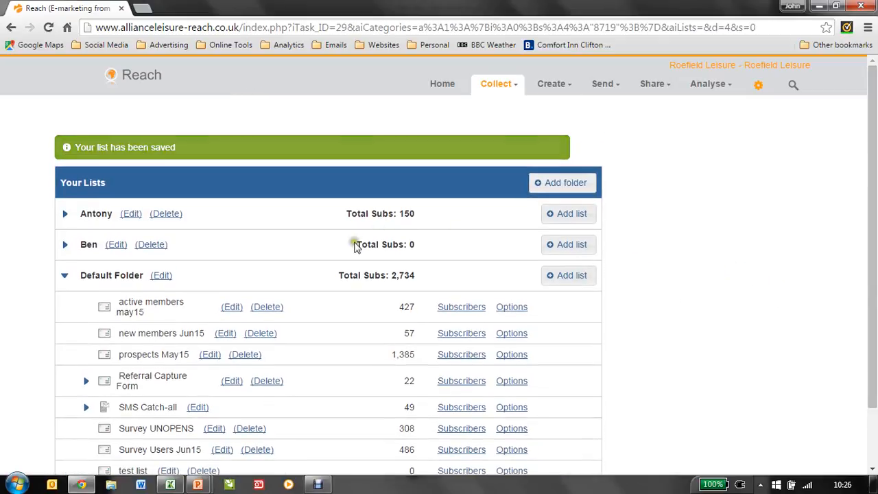
Start a subscriber import for test list by uploading the "test list" CSV file from the Databases folder, agreeing to the terms
scroll(355, 245, "down", 1)
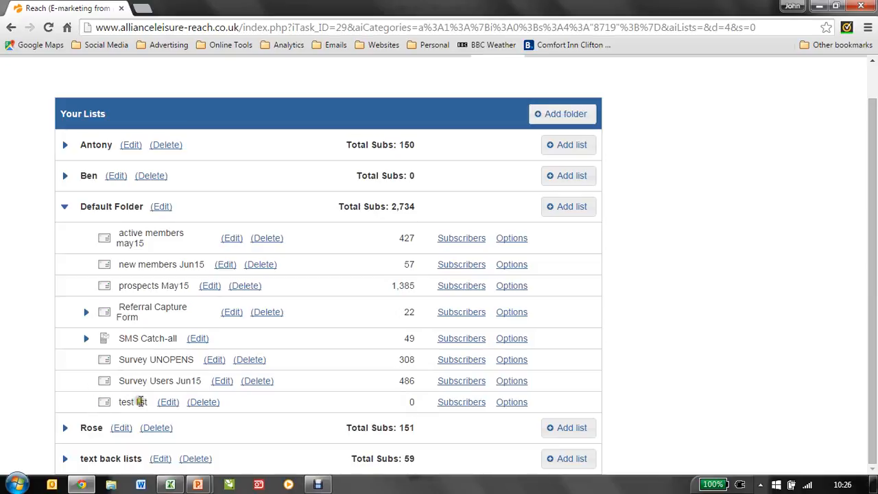
left_click(467, 406)
left_click(509, 416)
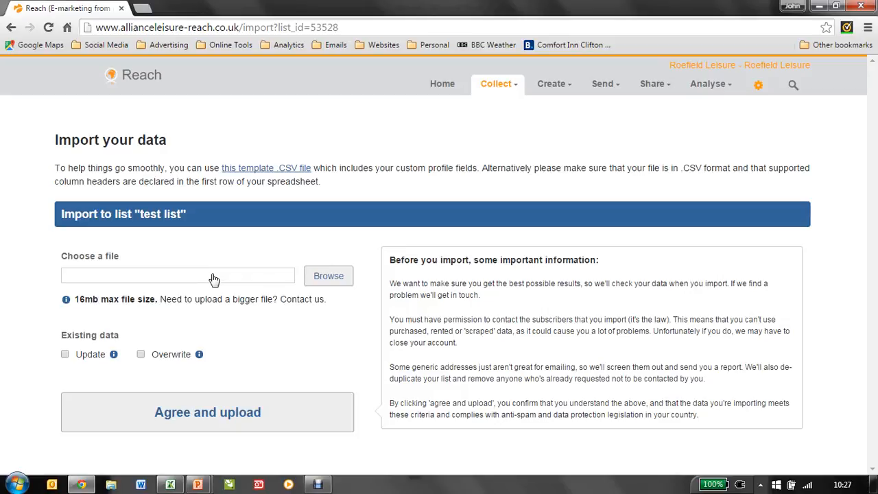
left_click(326, 276)
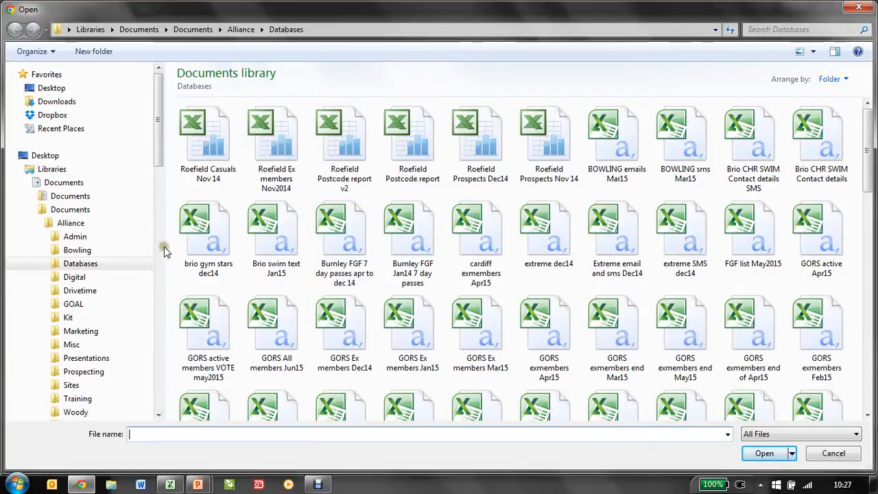
left_click(81, 265)
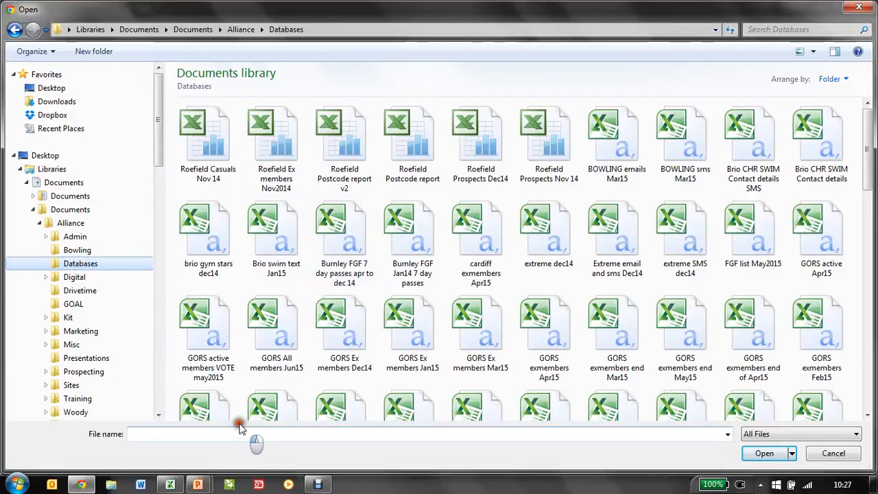
left_click_drag(869, 177, 875, 406)
left_click(748, 275)
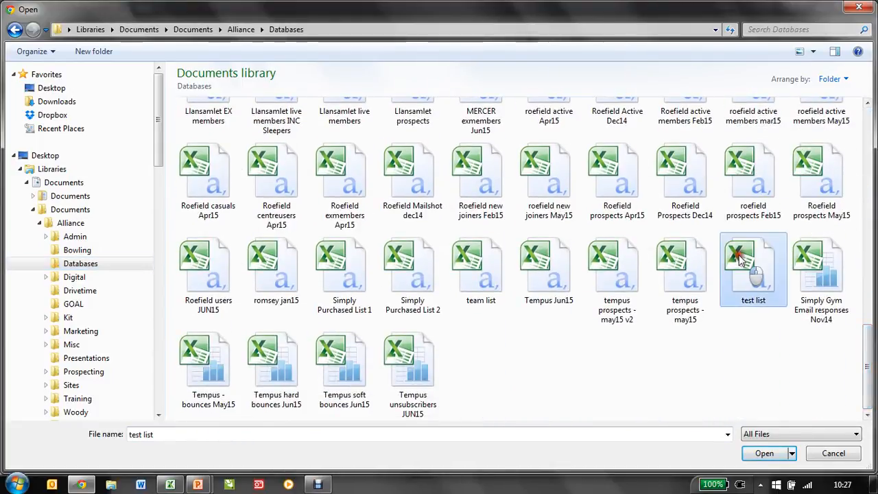
left_click(769, 452)
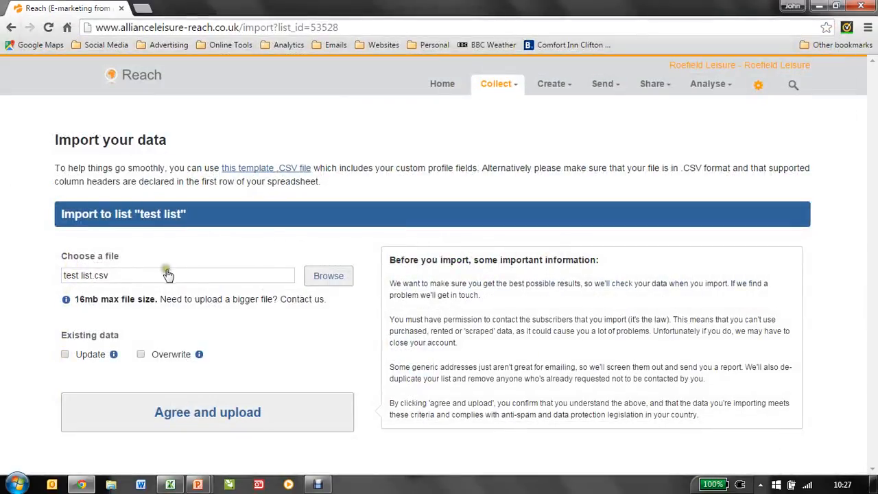
left_click(199, 417)
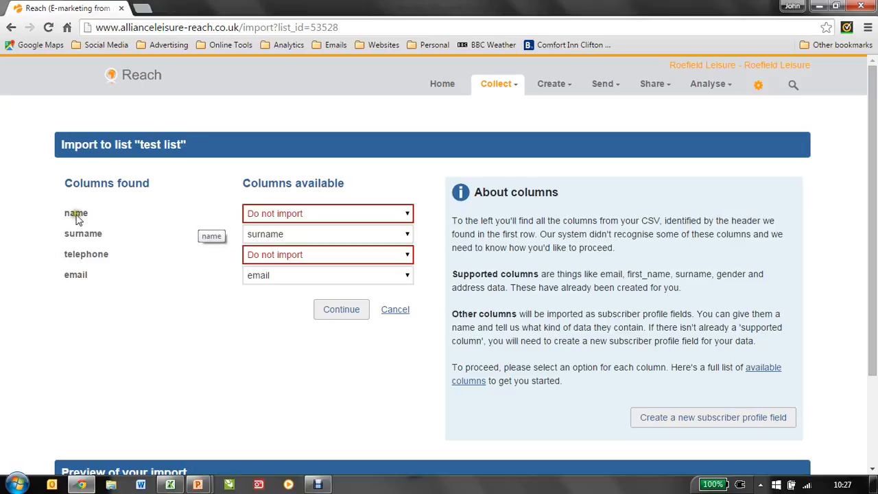
Match the name column to first_name and the telephone column to mobile, and submit the import
left_click(295, 214)
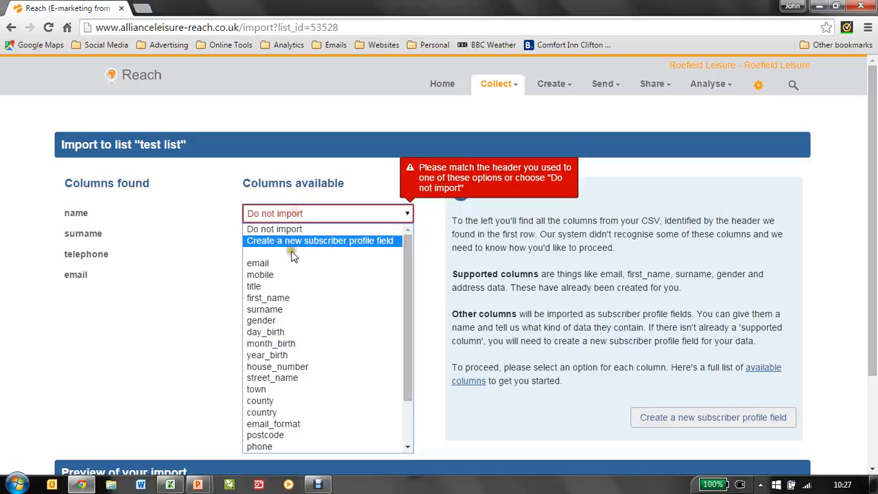
left_click(290, 299)
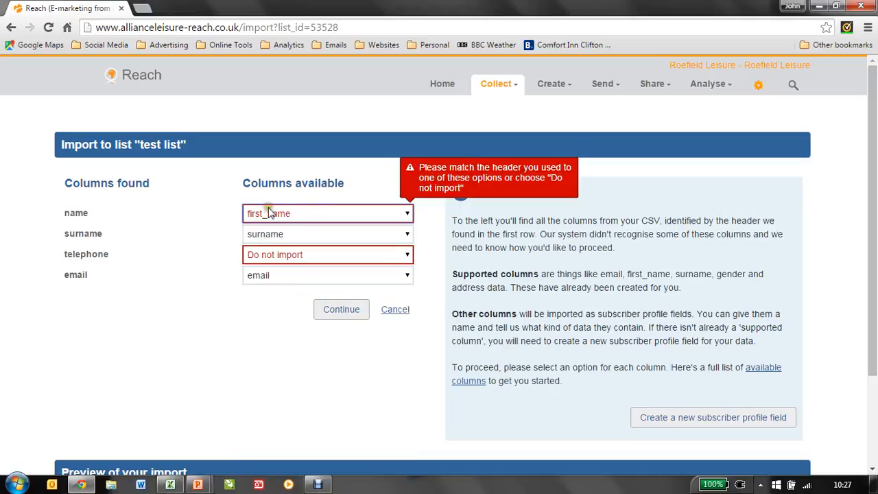
left_click(314, 256)
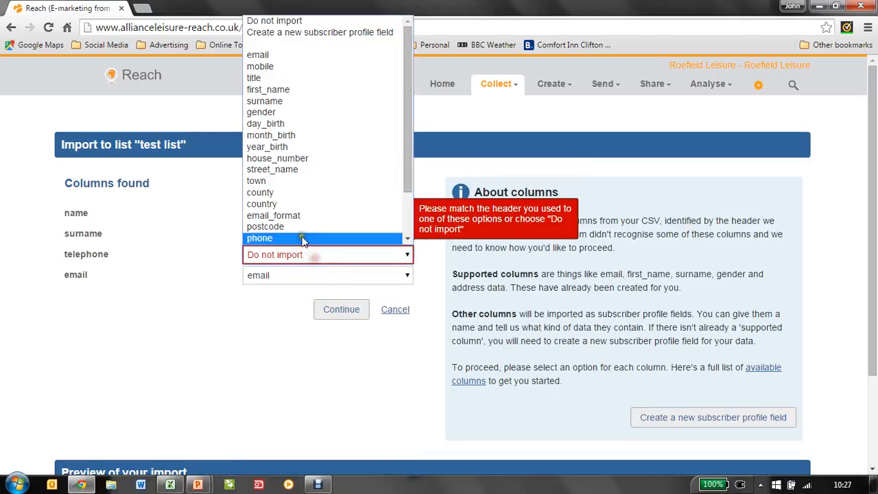
left_click(278, 68)
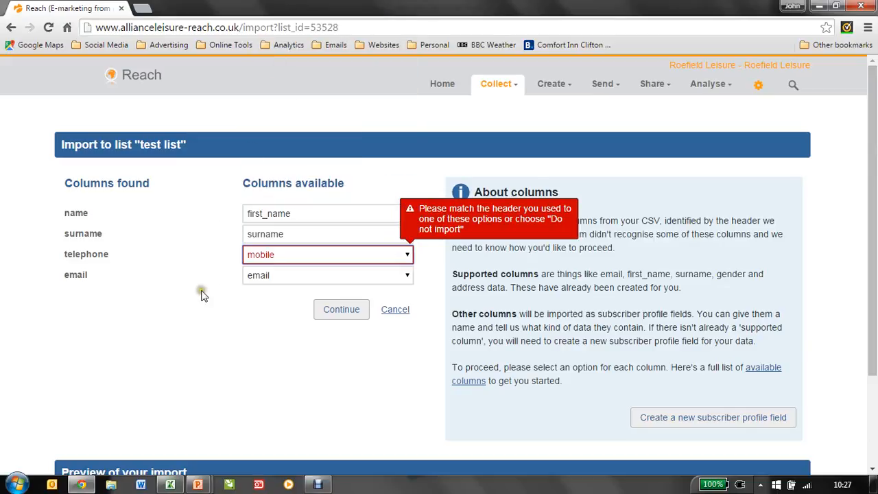
scroll(219, 269, "down", 2)
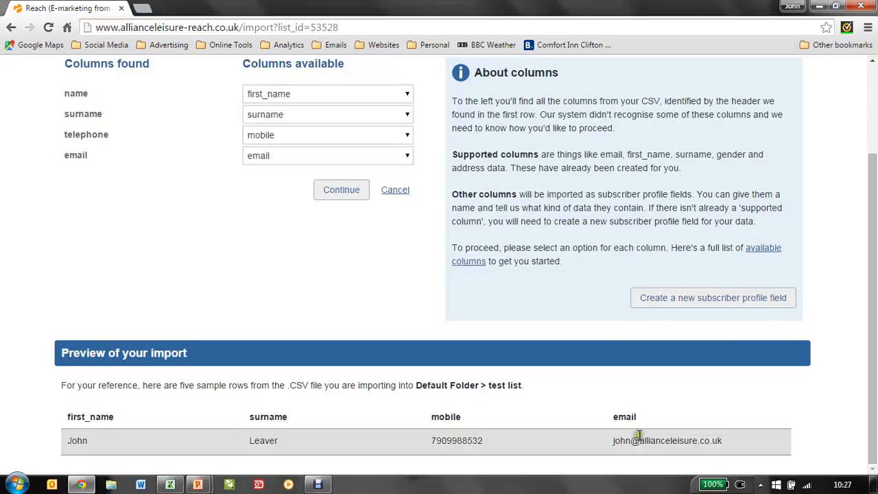
left_click(341, 190)
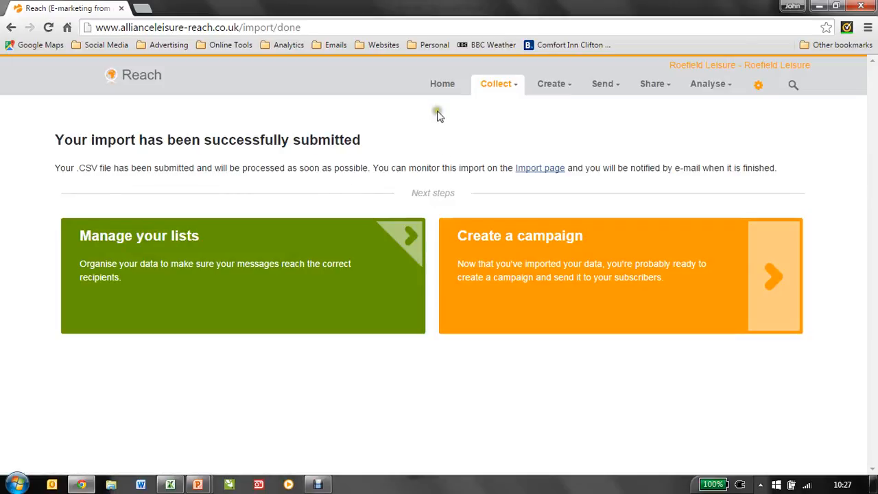
Check the import's status in the recent activity and the subscriber count of test list in the lists overview
left_click(438, 89)
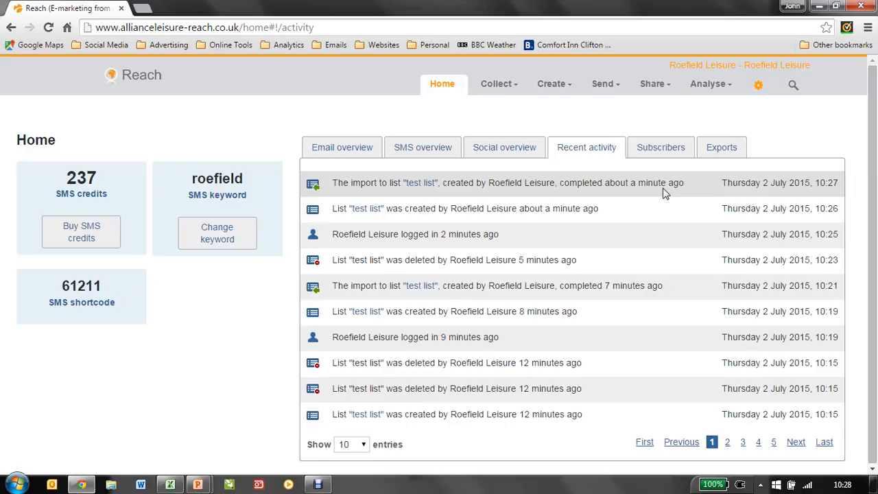
left_click(497, 86)
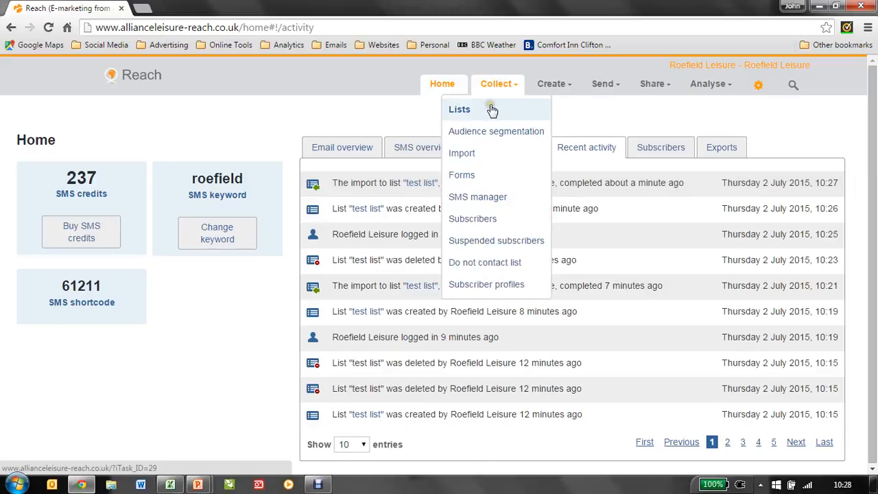
left_click(491, 107)
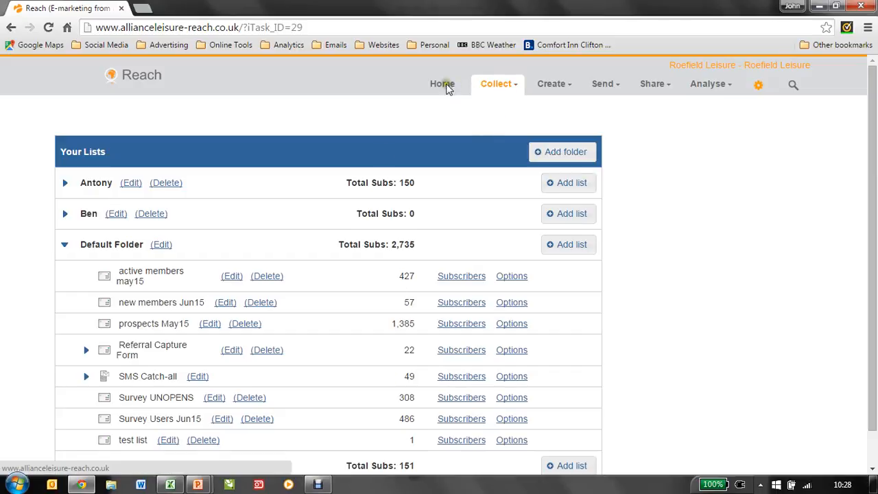
Switch to the PowerPoint slide show of the how-to presentation
mouse_move(199, 484)
left_click(269, 423)
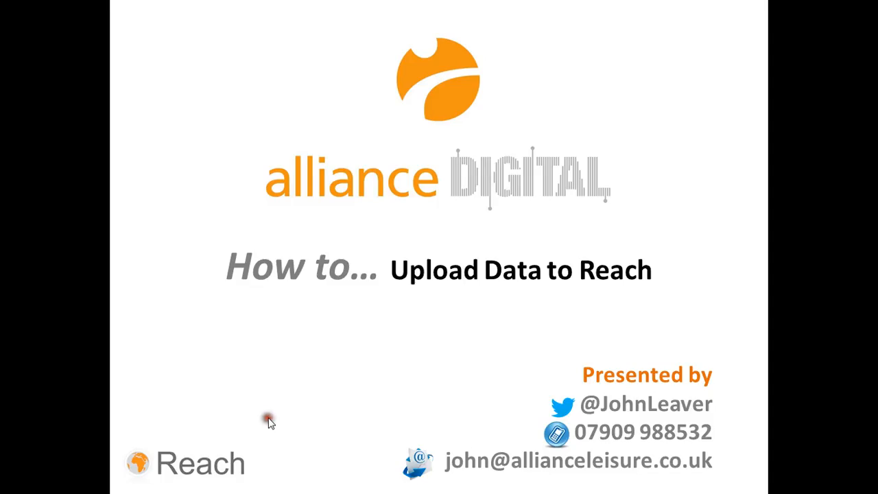